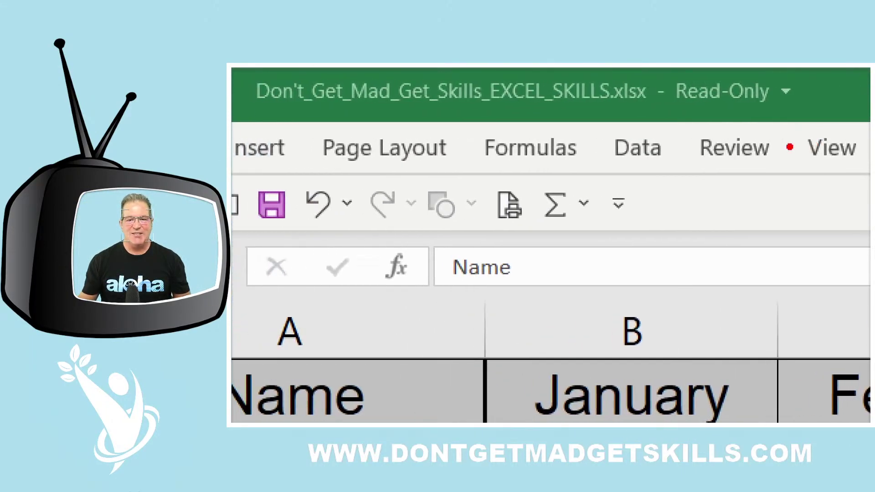
pyautogui.moveTo(602, 69)
pyautogui.mouseDown()
pyautogui.moveTo(629, 136)
pyautogui.moveTo(669, 127)
pyautogui.mouseUp()
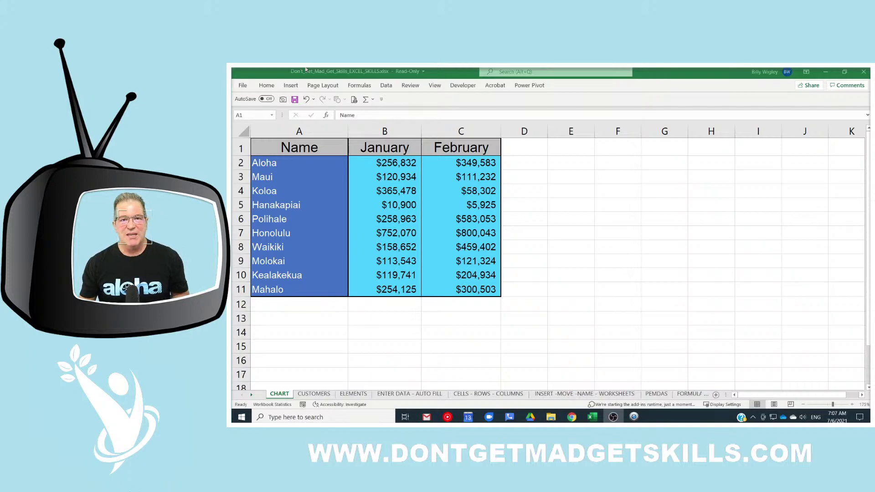
pyautogui.click(305, 147)
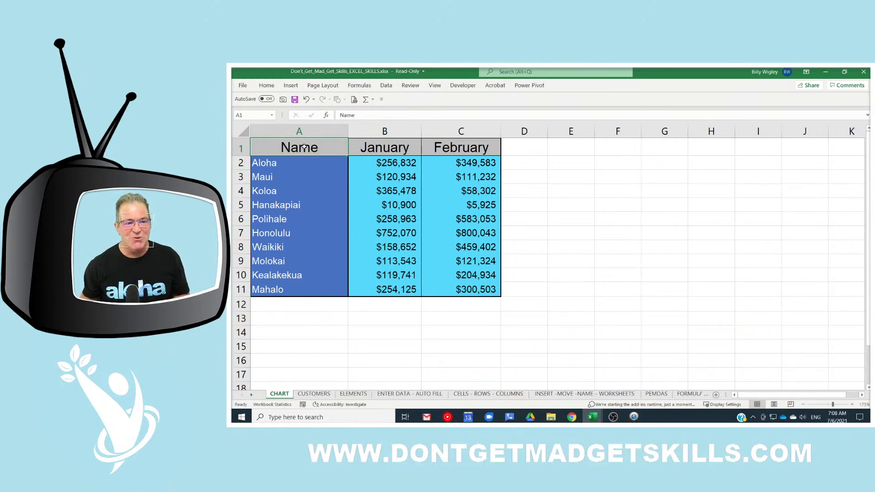
pyautogui.click(268, 86)
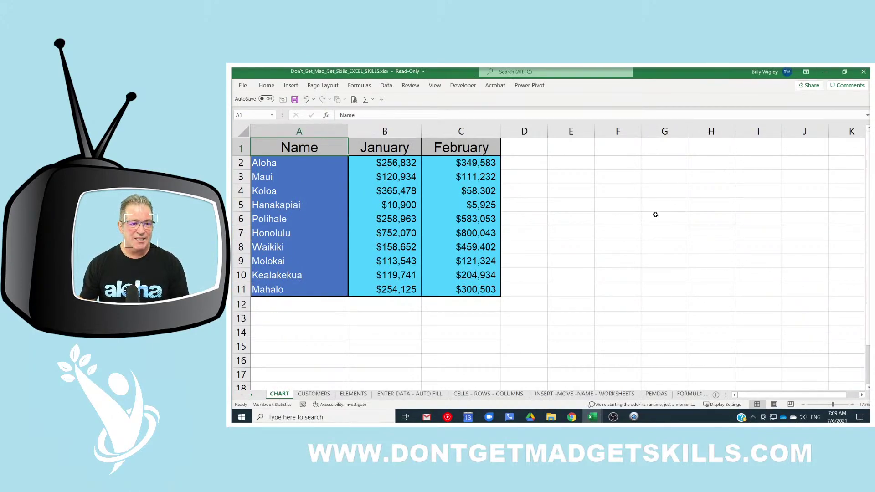
# Step: Select the February value for Polihale in the sales table and run Analyze Data on it
pyautogui.click(588, 221)
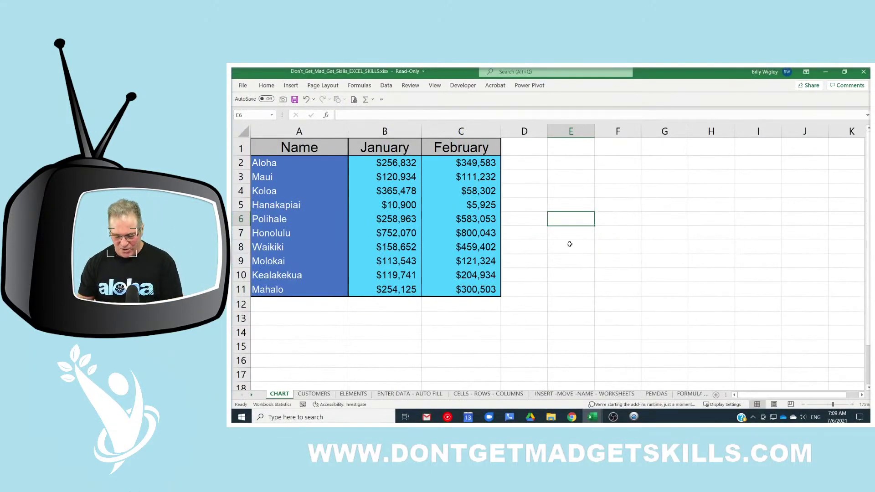
pyautogui.press('Left')
pyautogui.press('Left')
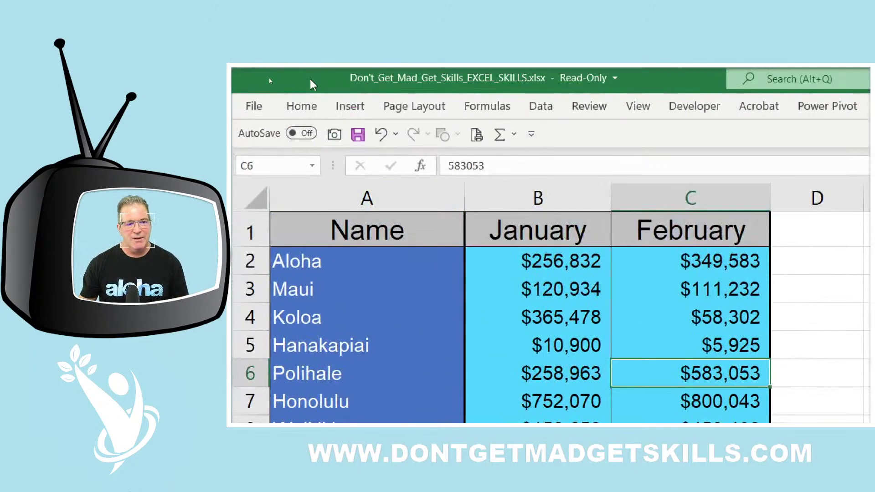
pyautogui.click(267, 85)
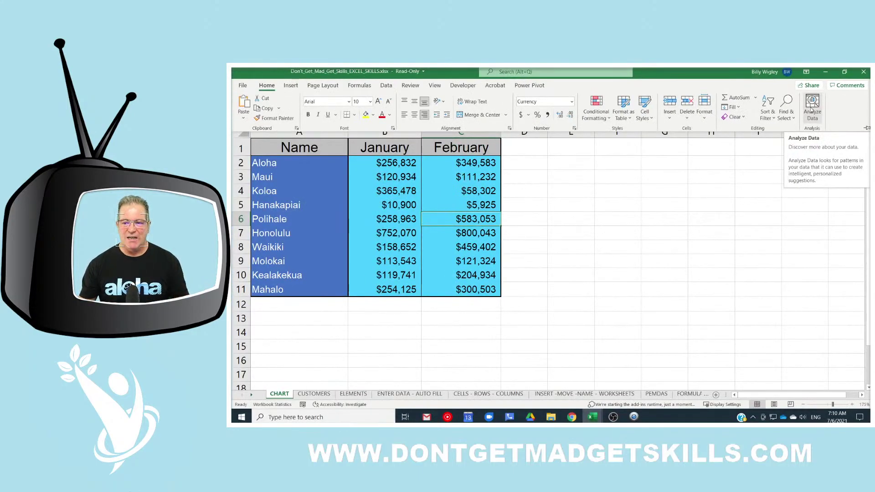
pyautogui.click(812, 110)
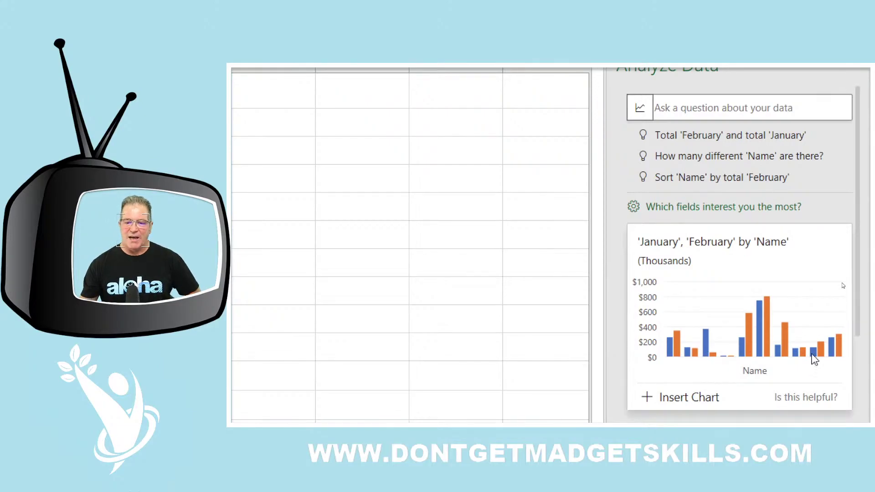
# Step: Examine the suggested charts and PivotTables for the January and February sales, expanding the list to all 10 results
pyautogui.scroll(-2, 838, 328)
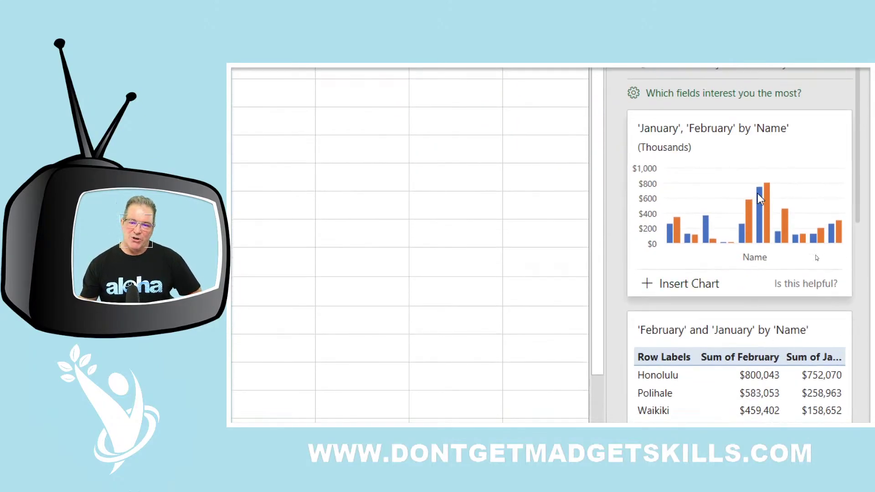
pyautogui.scroll(-2, 785, 226)
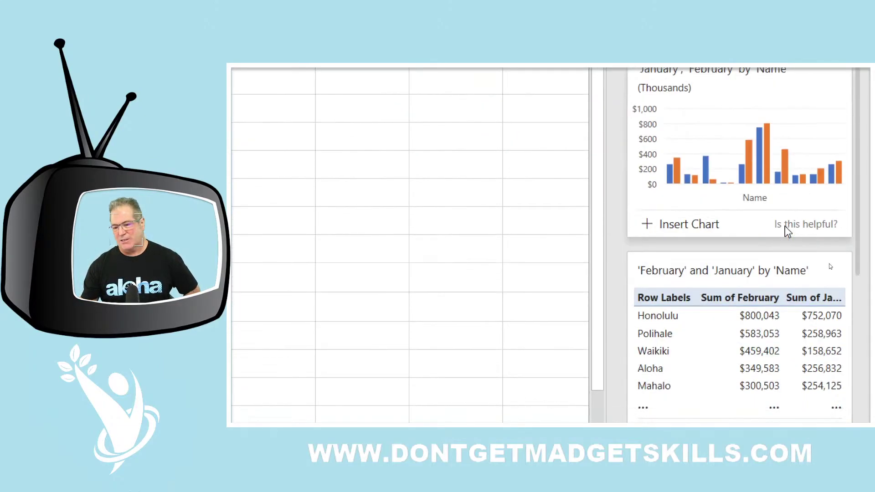
pyautogui.scroll(-4, 785, 226)
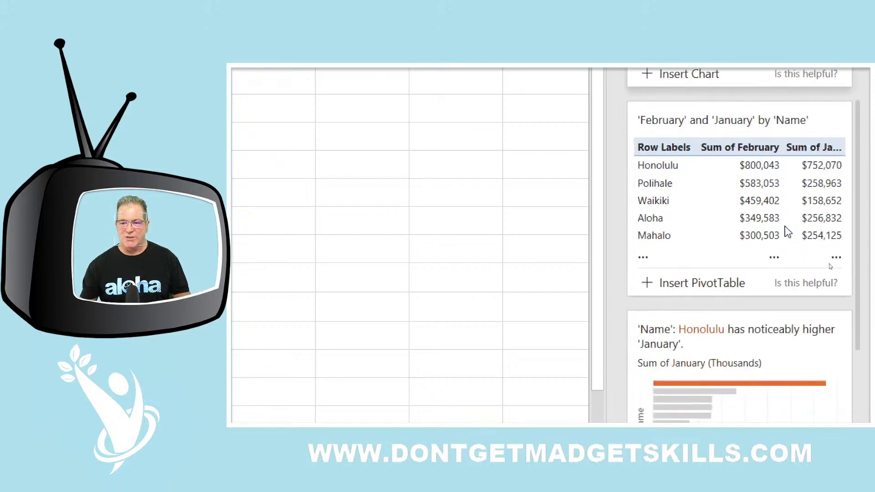
pyautogui.scroll(-7, 786, 226)
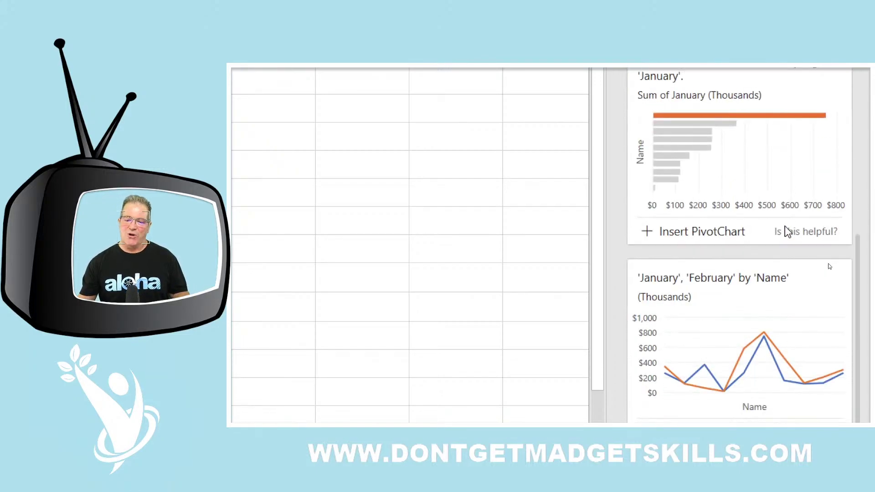
pyautogui.scroll(-3, 825, 308)
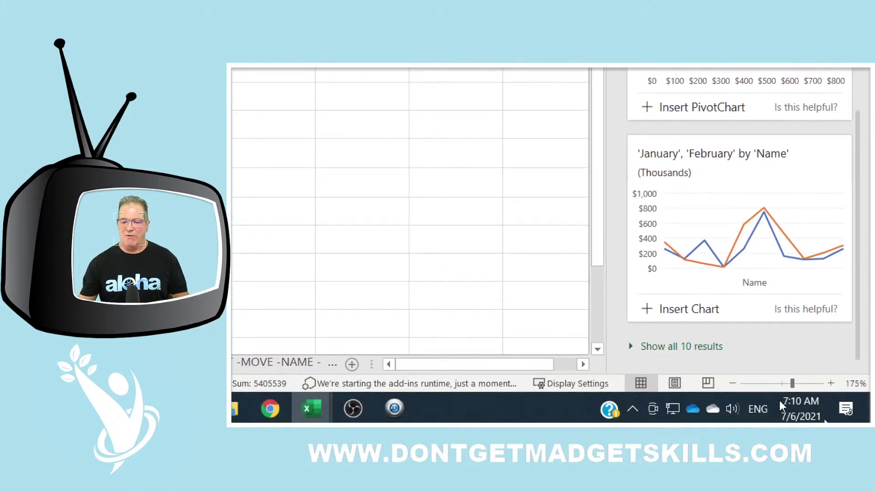
pyautogui.click(693, 347)
pyautogui.scroll(-10, 717, 287)
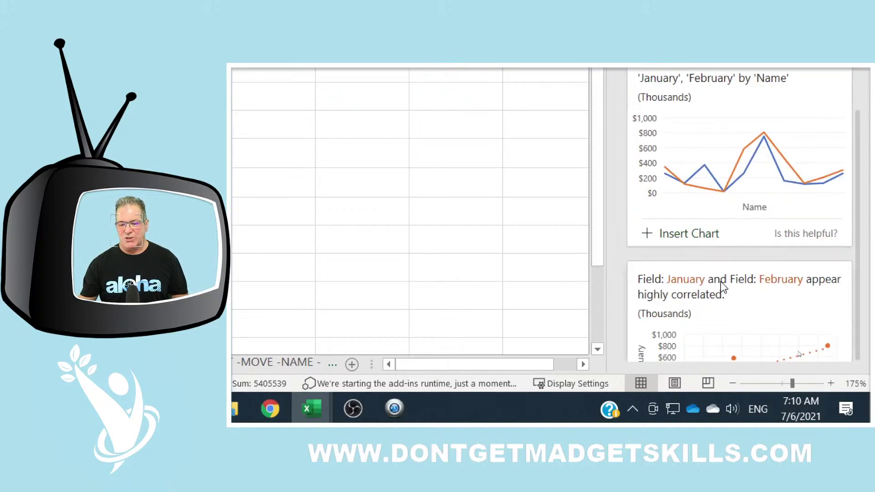
pyautogui.scroll(4, 815, 333)
pyautogui.scroll(-8, 816, 333)
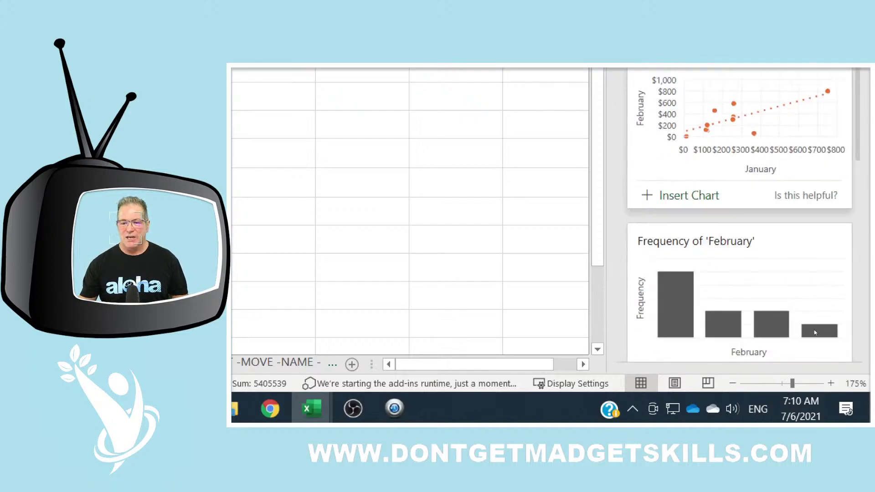
pyautogui.scroll(-8, 751, 219)
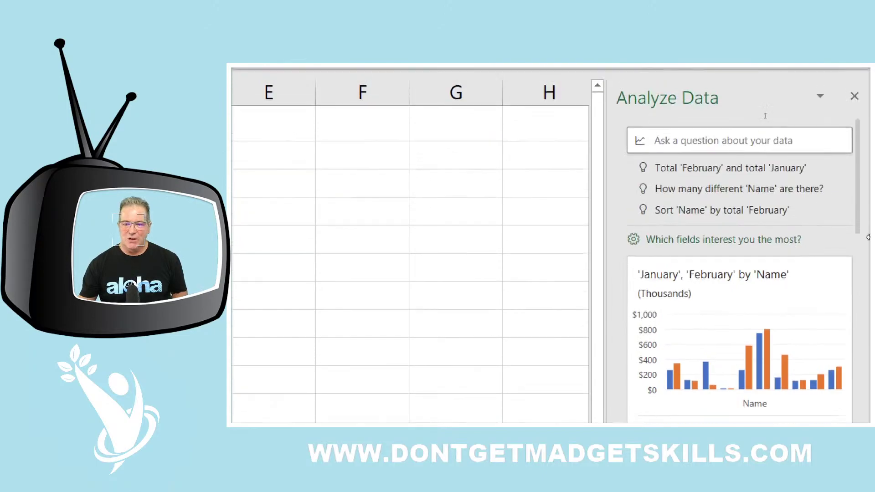
# Step: Ask Analyze Data the suggested question "Total 'February' and total 'January'"
pyautogui.click(760, 247)
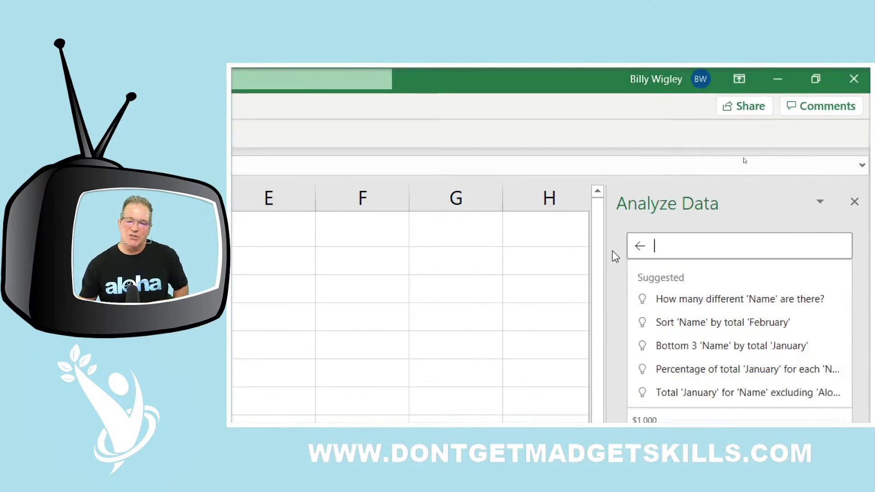
pyautogui.click(519, 241)
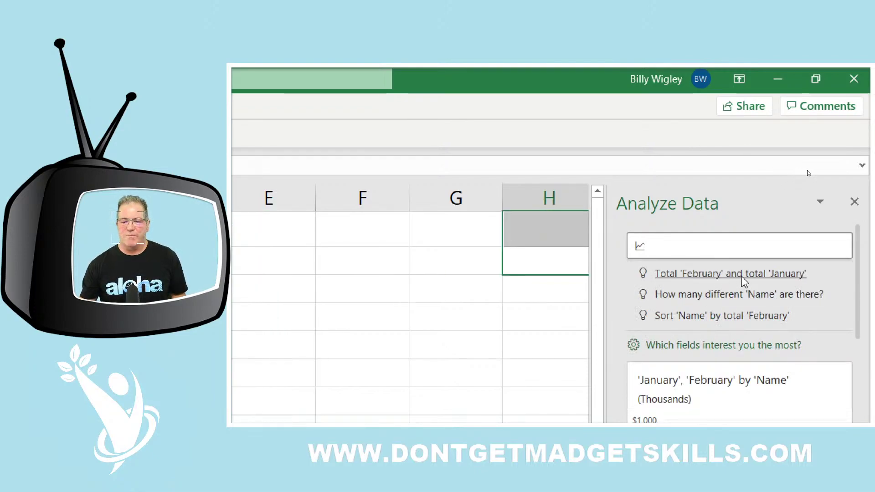
pyautogui.click(744, 274)
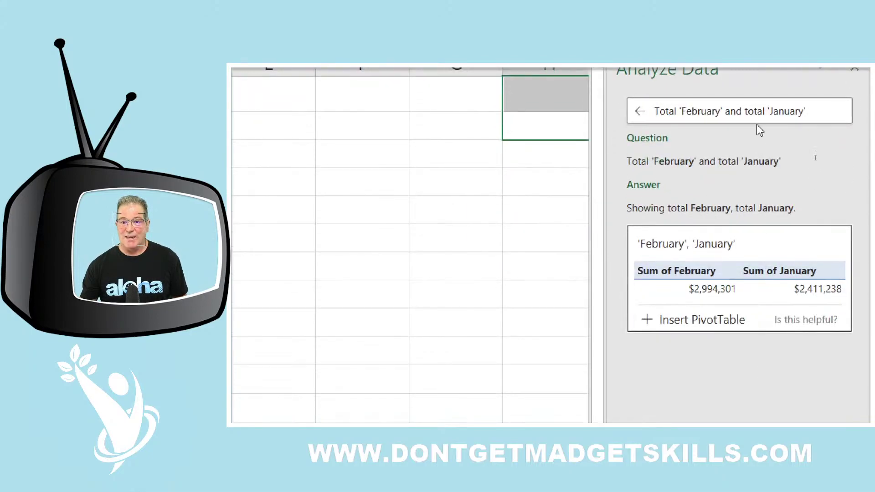
# Step: Replace the Analyze Data question with "What are the top 3 sales for february" and submit it
pyautogui.click(757, 111)
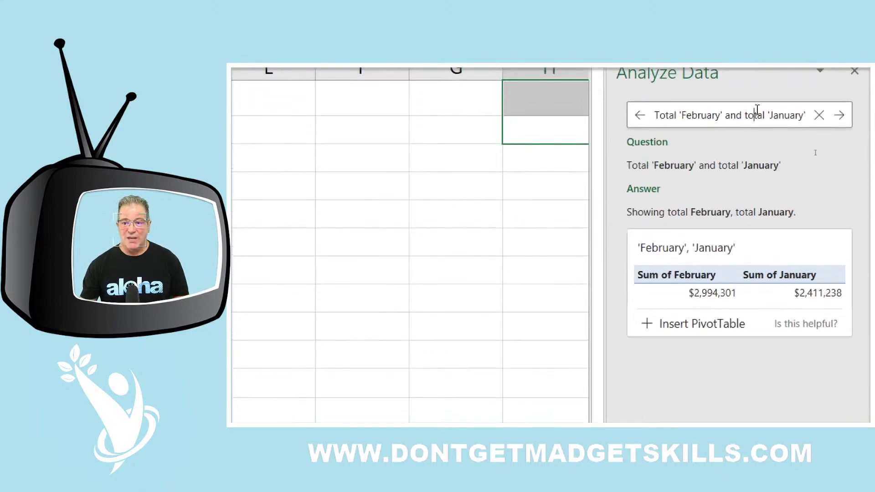
pyautogui.click(819, 115)
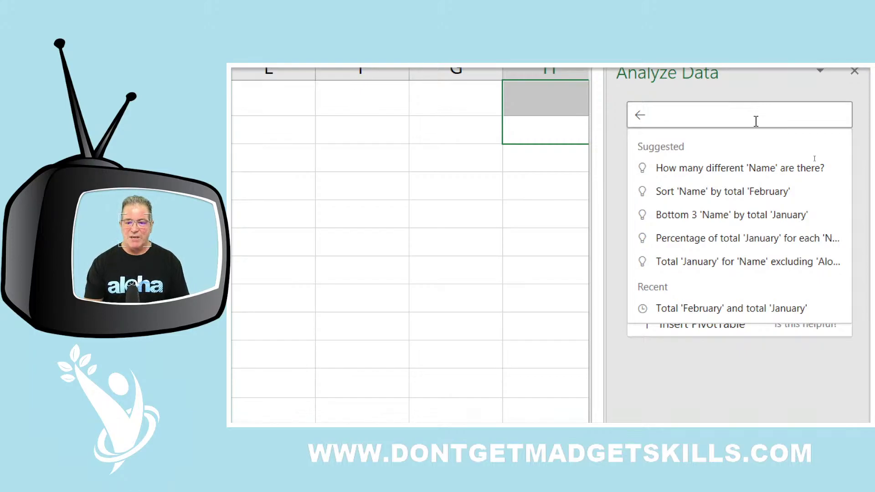
pyautogui.write('Wh')
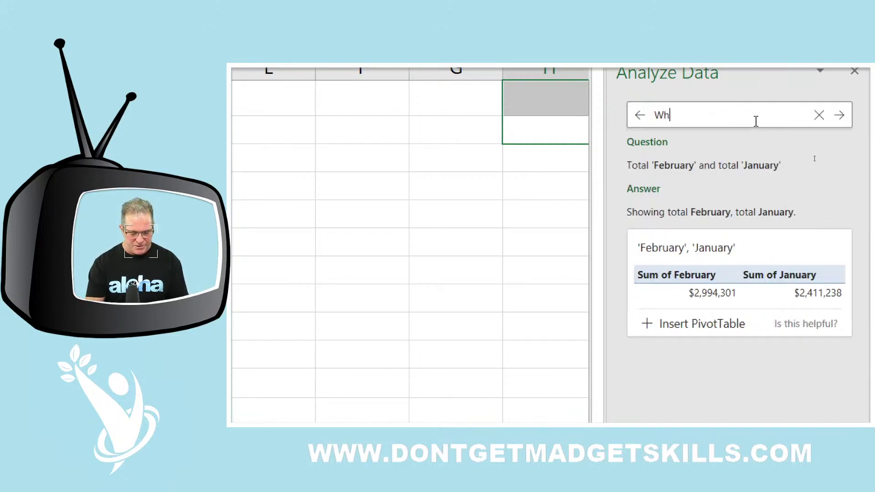
pyautogui.write('at are the ')
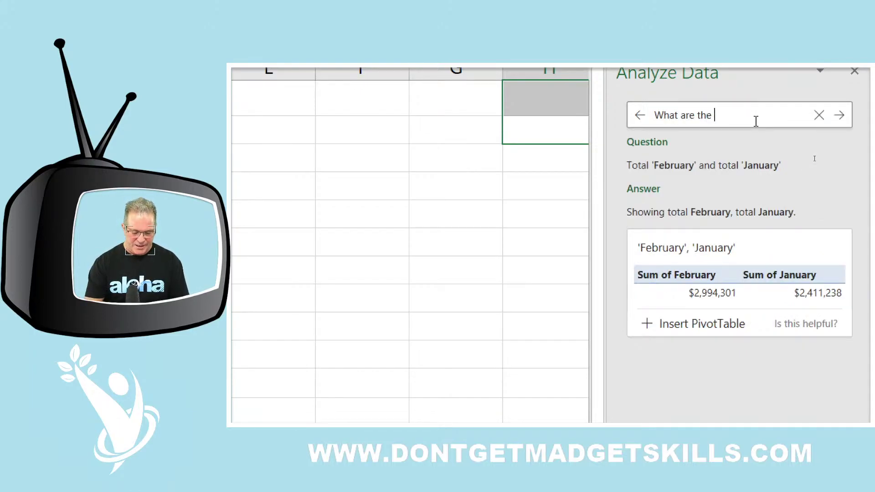
pyautogui.write('top 3 sales')
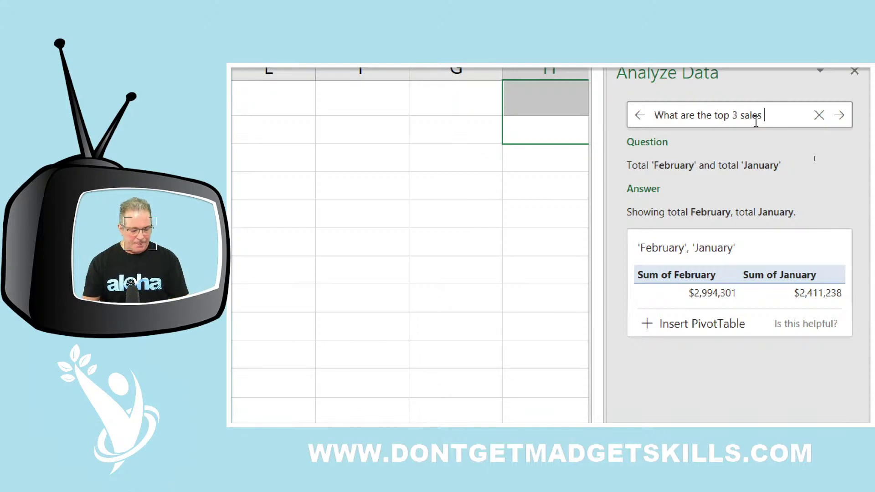
pyautogui.write(' for feruary')
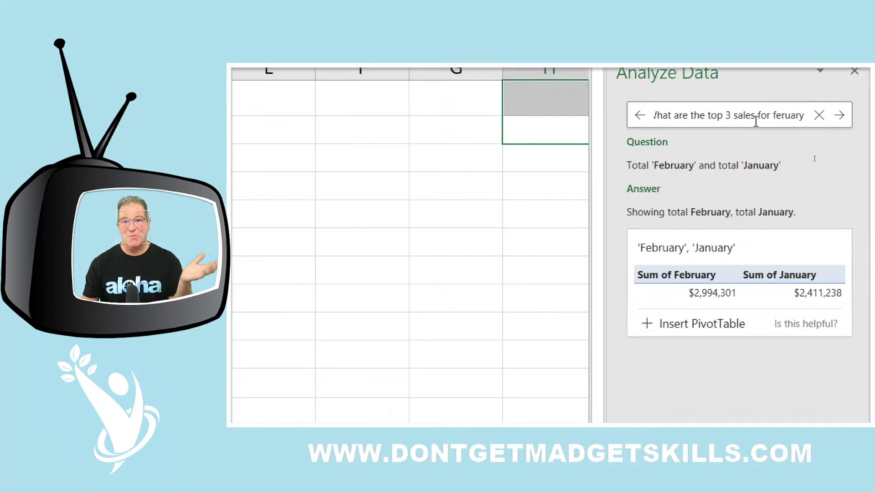
pyautogui.press('BackSpace')
pyautogui.press('BackSpace')
pyautogui.press('BackSpace')
pyautogui.press('BackSpace')
pyautogui.press('BackSpace')
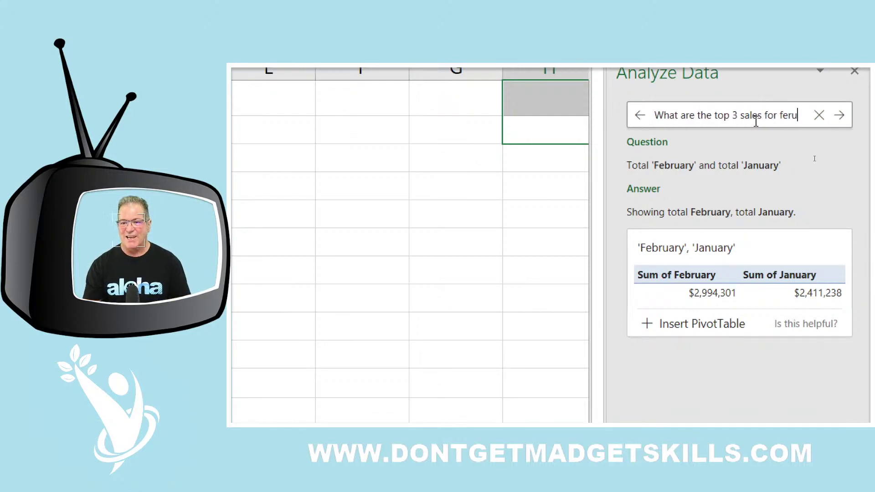
pyautogui.write('bruary')
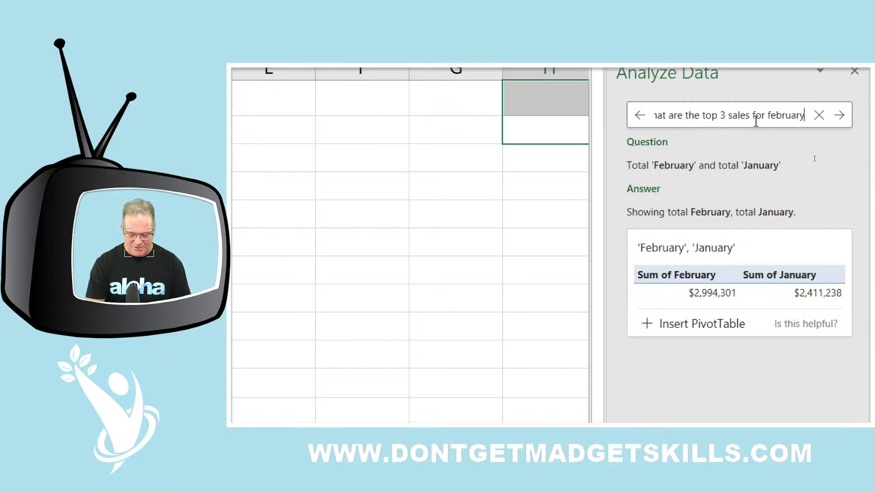
pyautogui.press('Return')
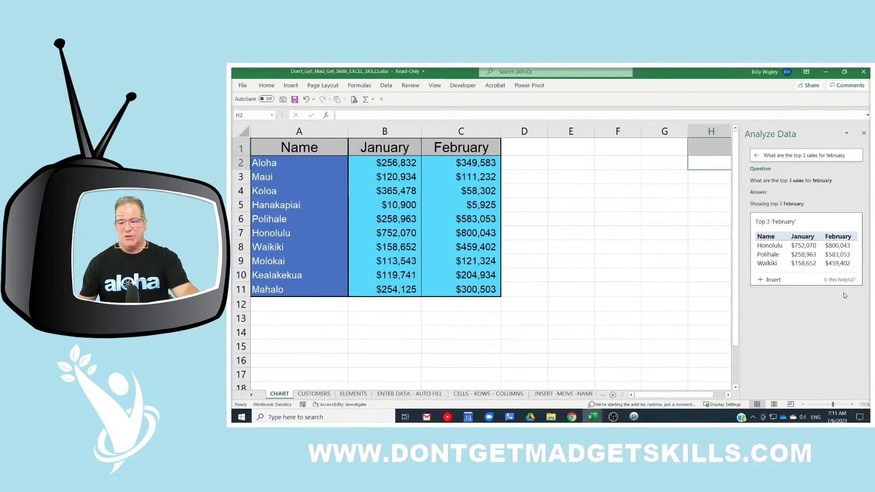
# Step: Insert the Top 3 'February' answer into the workbook as a table on its own sheet
pyautogui.click(774, 281)
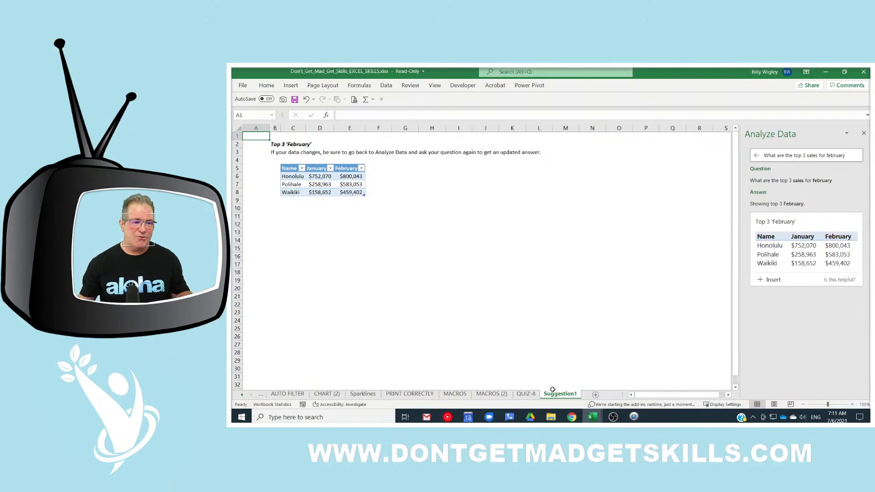
pyautogui.click(349, 174)
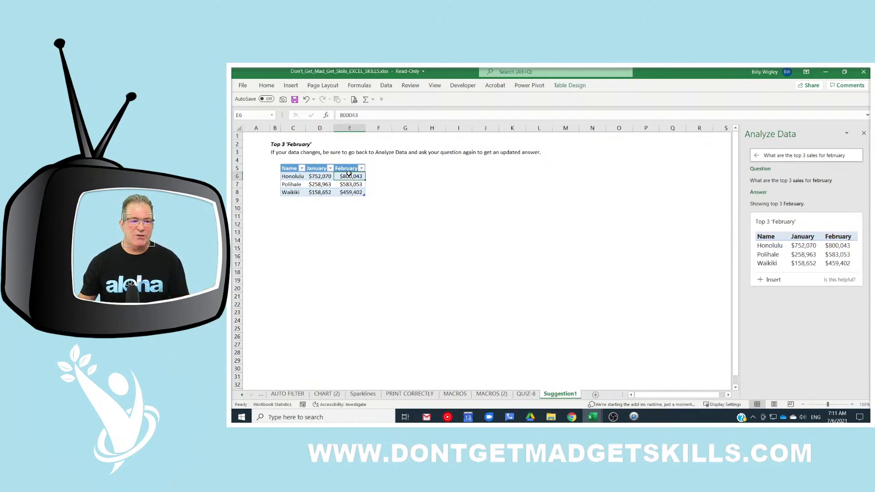
pyautogui.click(391, 176)
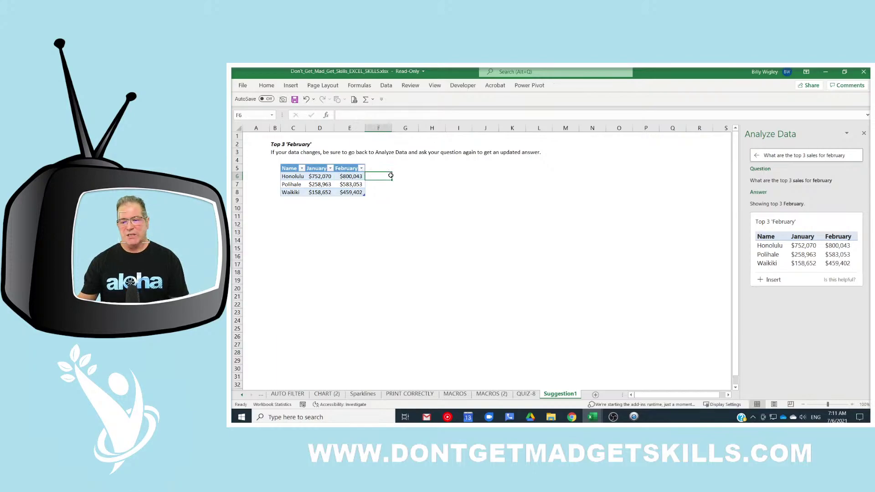
# Step: Select the Company header cell on the CUSTOMERS sheet and close Analyze Data
pyautogui.click(241, 396)
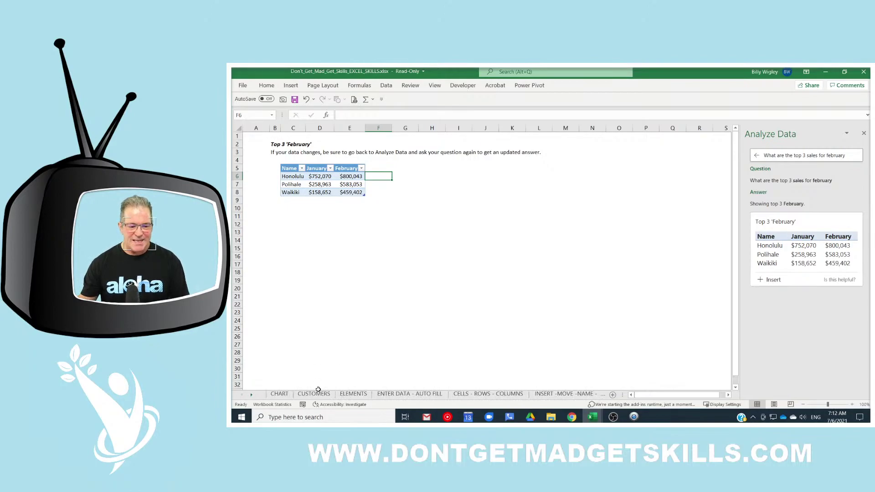
pyautogui.click(318, 394)
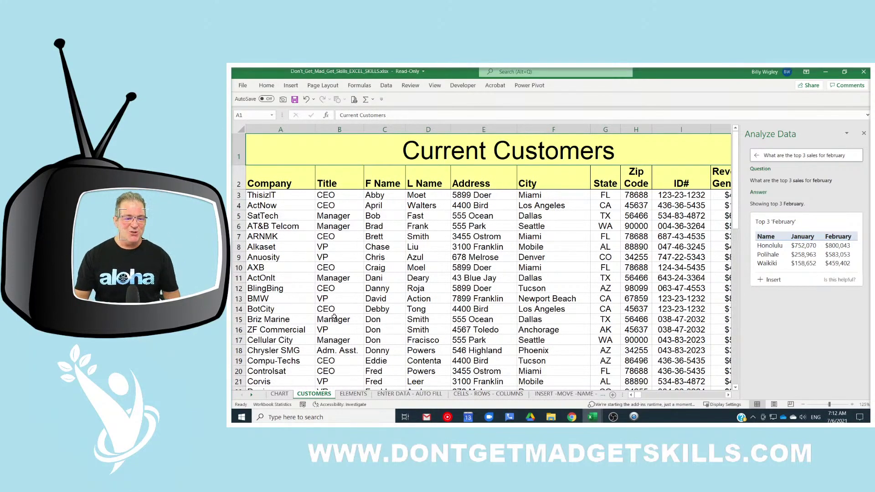
pyautogui.click(301, 189)
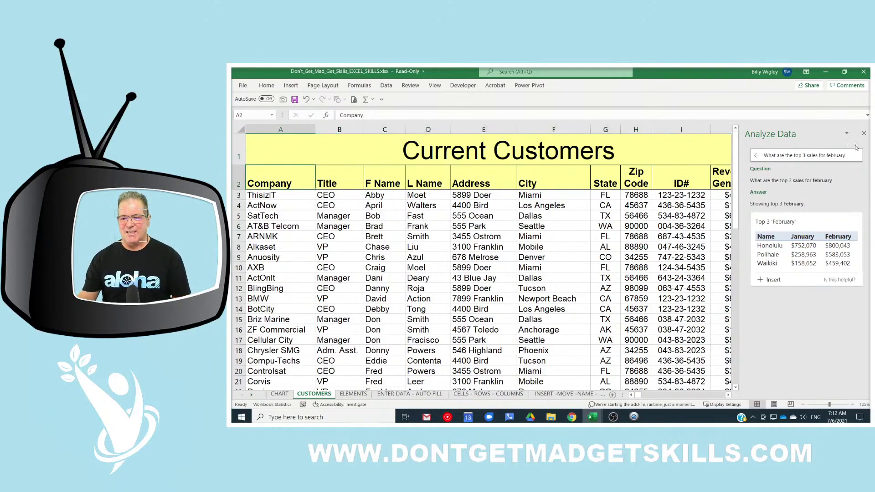
pyautogui.click(864, 133)
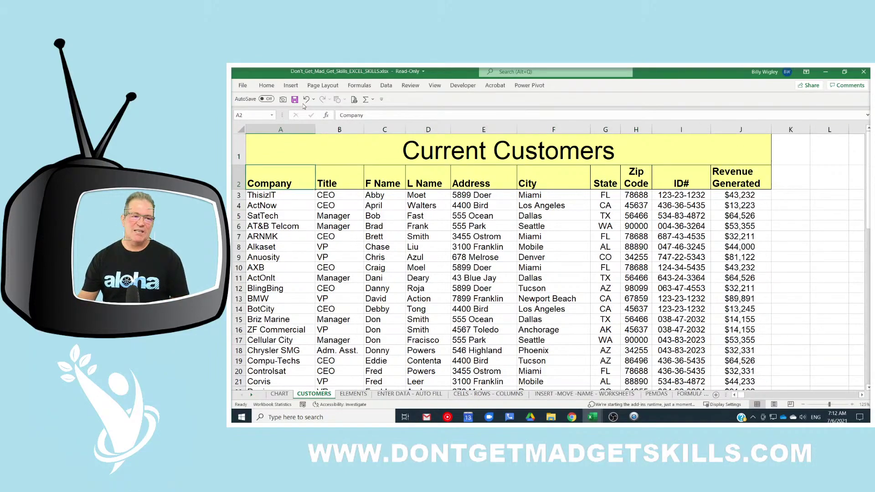
pyautogui.click(268, 86)
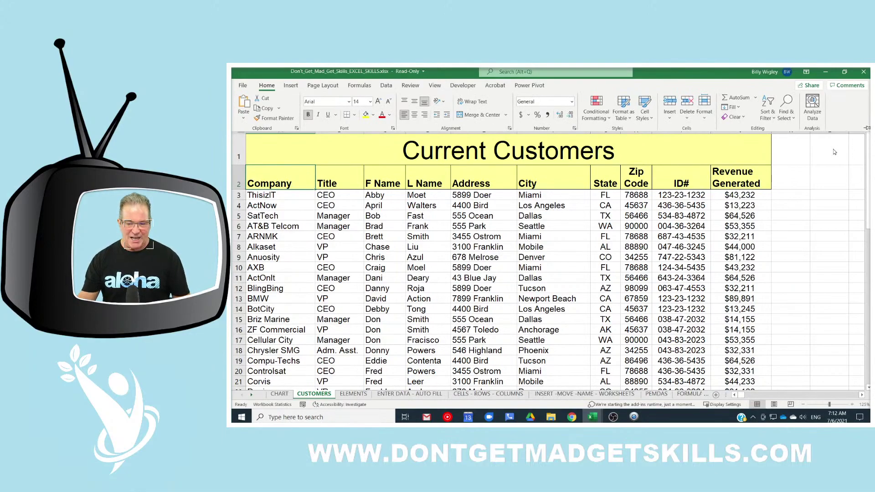
# Step: Run Analyze Data on the Current Customers table and review its suggested questions, PivotTables and charts
pyautogui.click(812, 111)
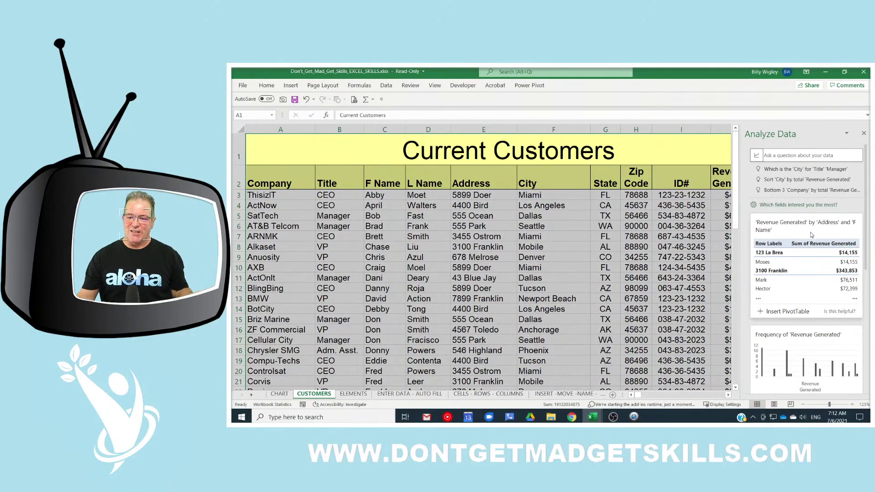
pyautogui.scroll(-2, 816, 289)
pyautogui.scroll(-3, 816, 289)
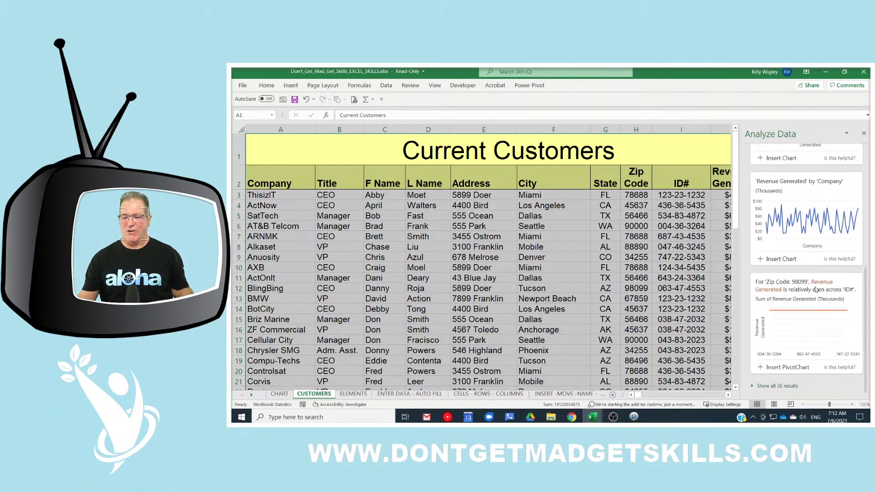
pyautogui.scroll(1, 816, 290)
pyautogui.scroll(-1, 816, 290)
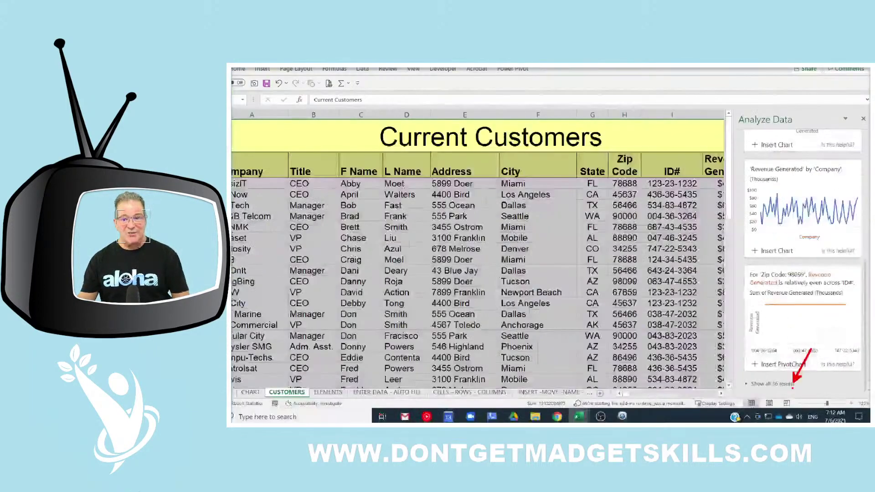
pyautogui.scroll(10, 816, 182)
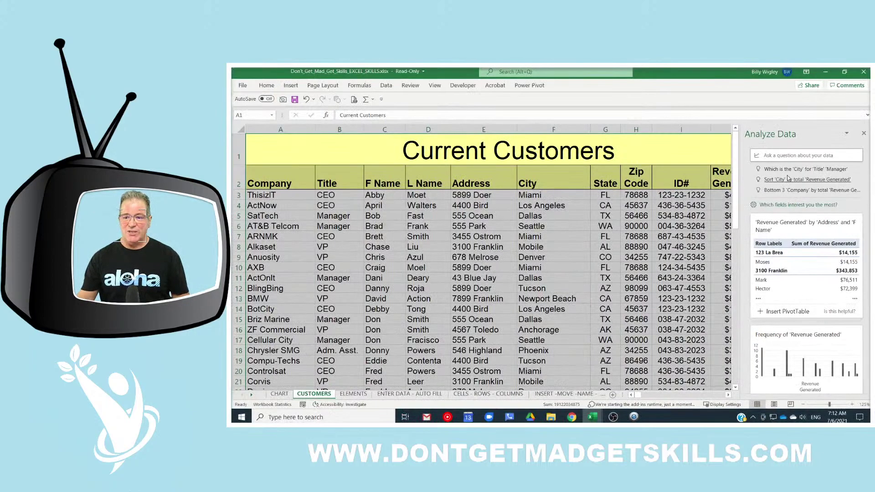
# Step: Ask Analyze Data "What is the ompany with the largest revenue" about the customer table
pyautogui.click(803, 155)
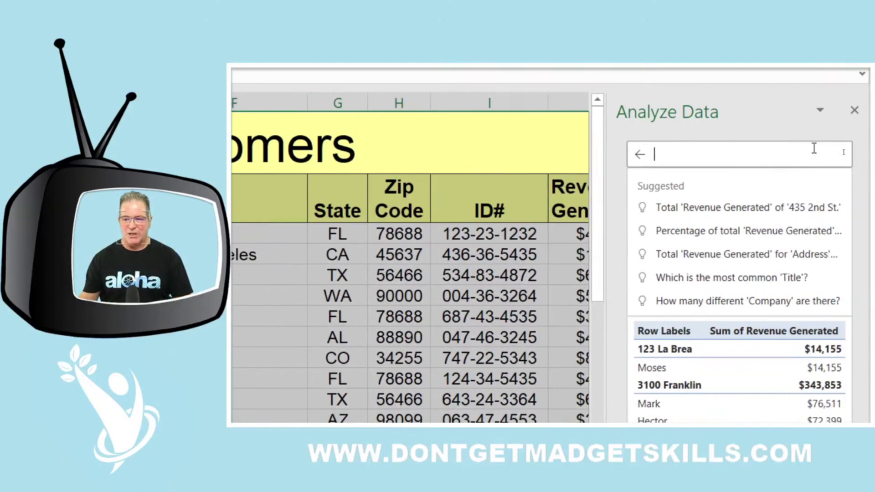
pyautogui.write('What i')
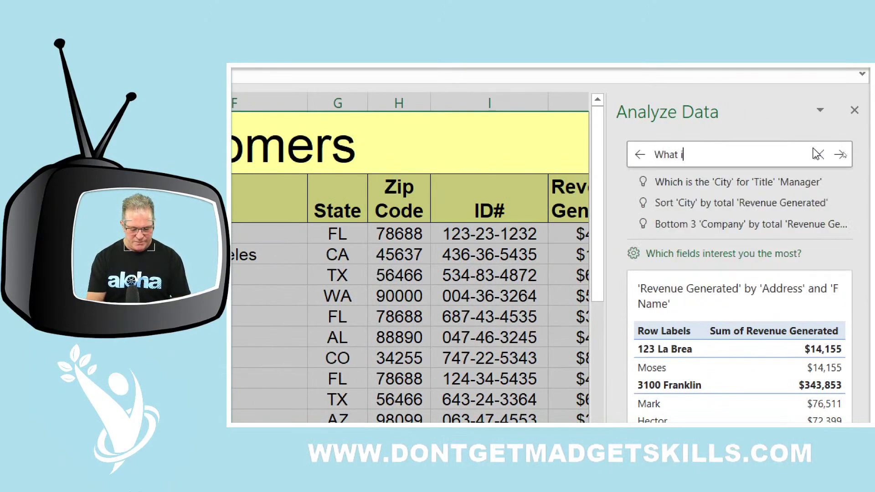
pyautogui.write('s the ompan')
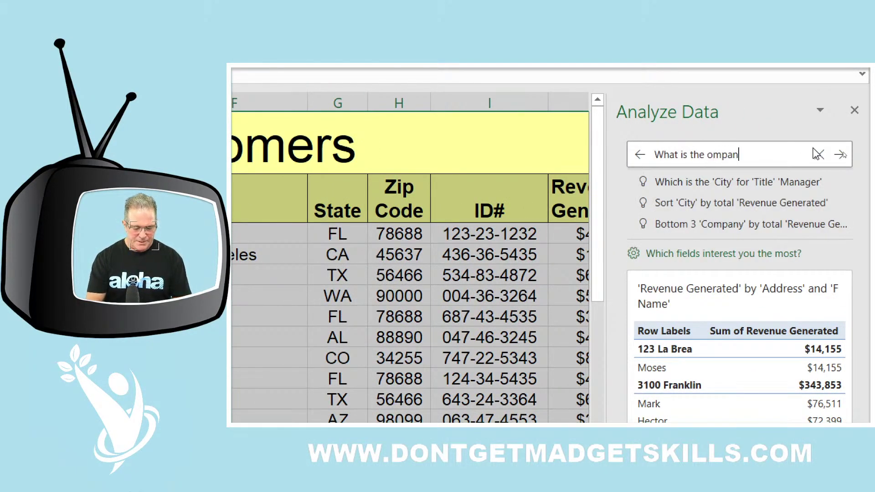
pyautogui.write('y with the lar')
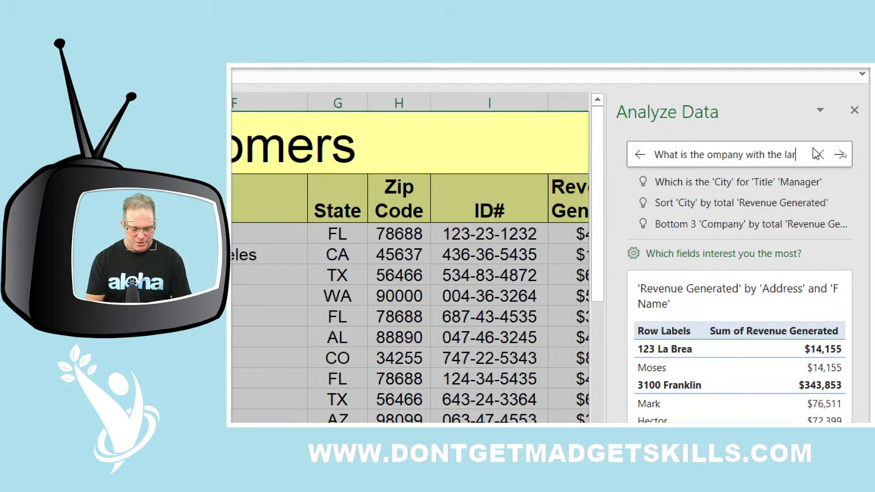
pyautogui.write('gest revenue')
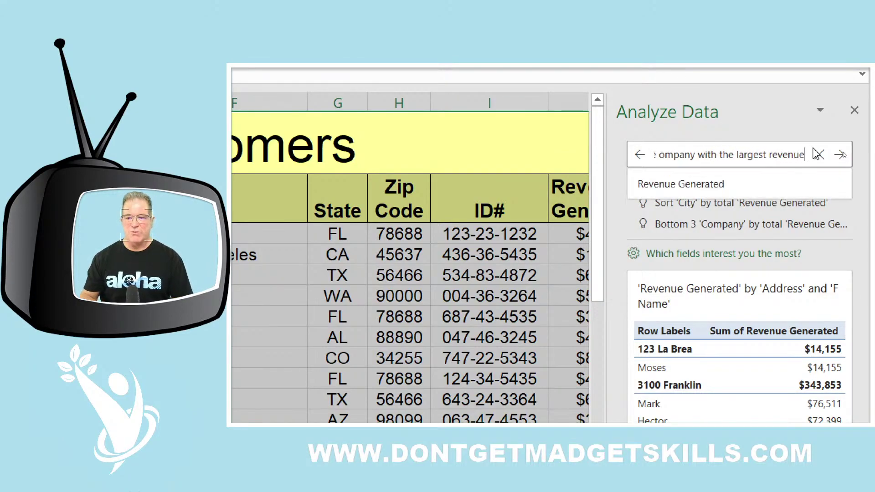
pyautogui.press('Return')
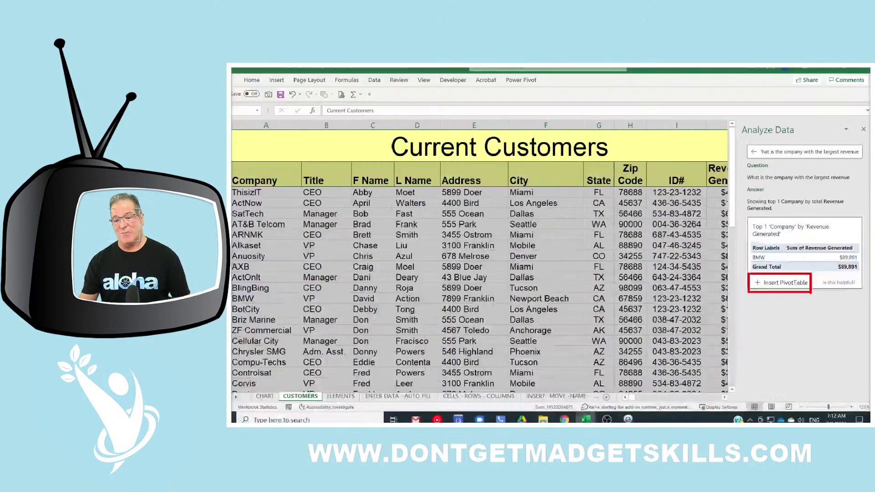
# Step: Insert the top company answer as a PivotTable, and extract the source record behind BMW's revenue onto a new sheet
pyautogui.click(785, 286)
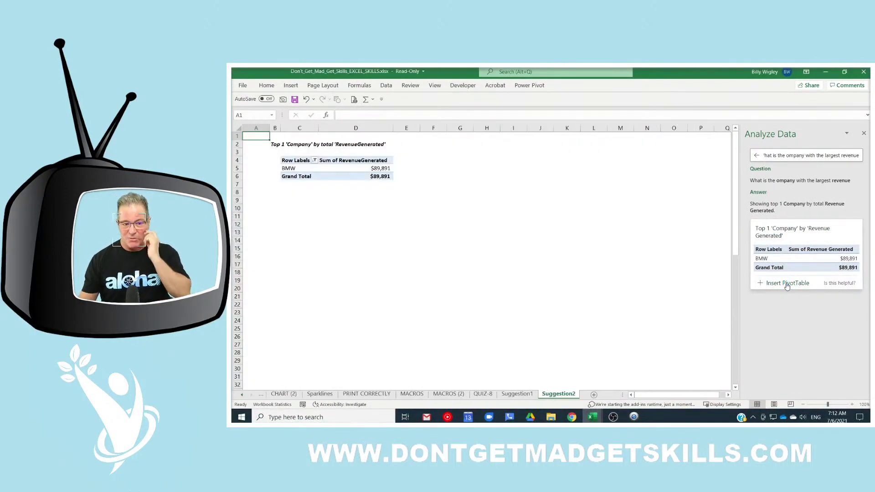
pyautogui.click(378, 167)
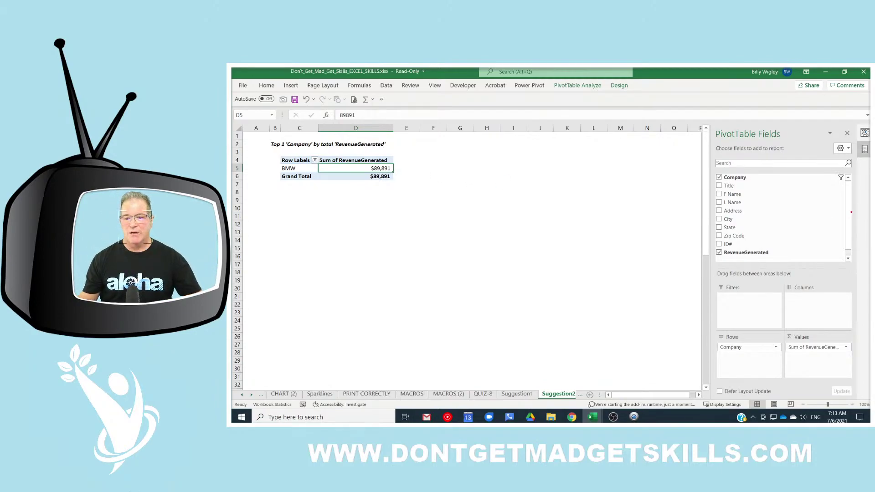
pyautogui.moveTo(693, 222)
pyautogui.mouseDown()
pyautogui.moveTo(621, 201)
pyautogui.moveTo(393, 168)
pyautogui.mouseUp()
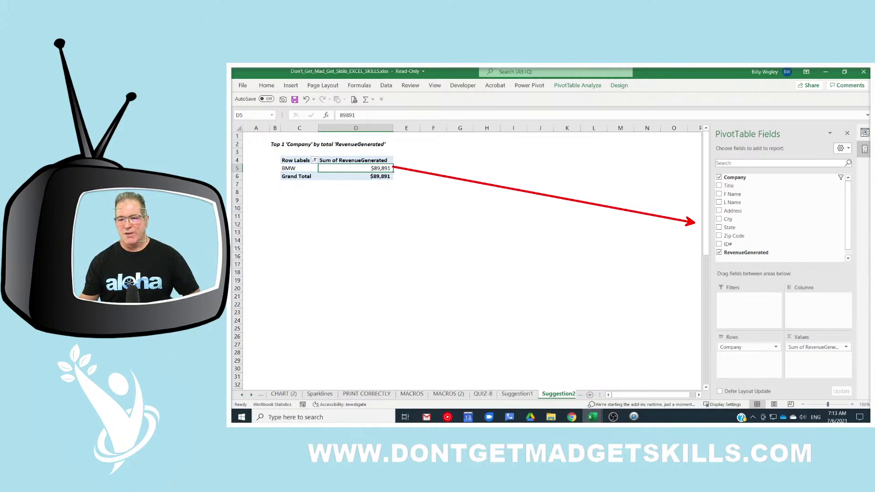
pyautogui.moveTo(648, 262)
pyautogui.mouseDown()
pyautogui.moveTo(729, 379)
pyautogui.moveTo(854, 396)
pyautogui.mouseUp()
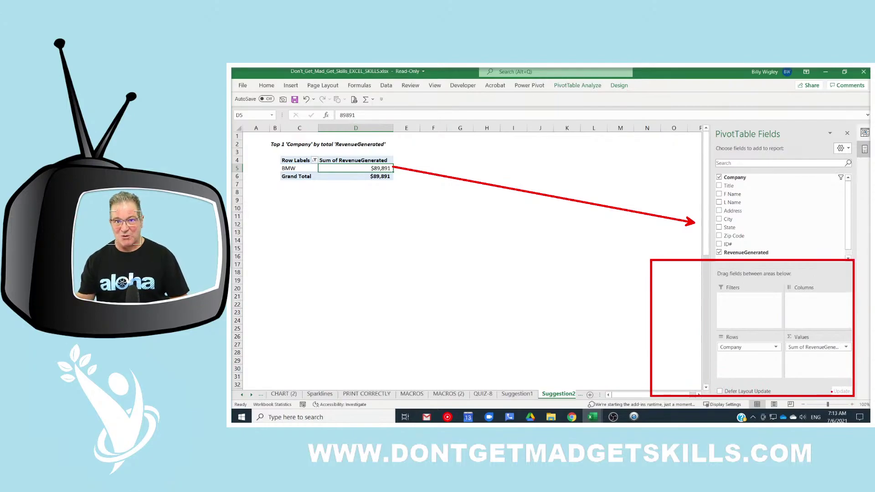
pyautogui.press('Escape')
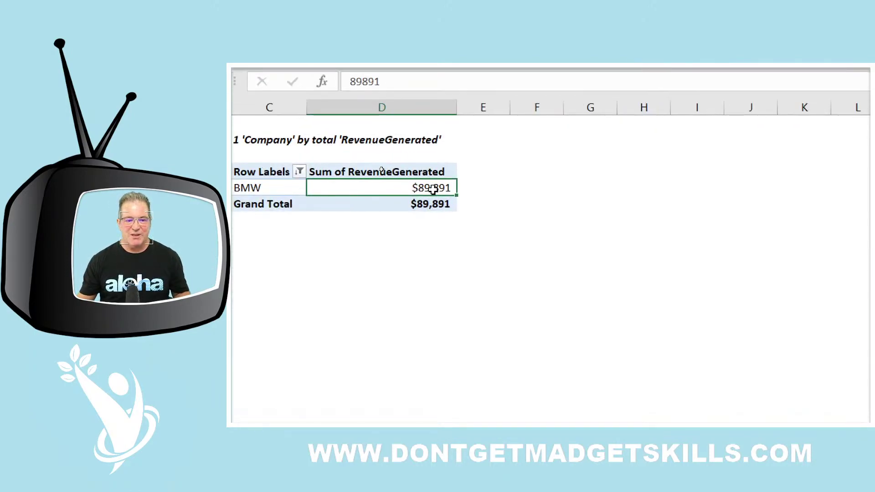
pyautogui.doubleClick(438, 187)
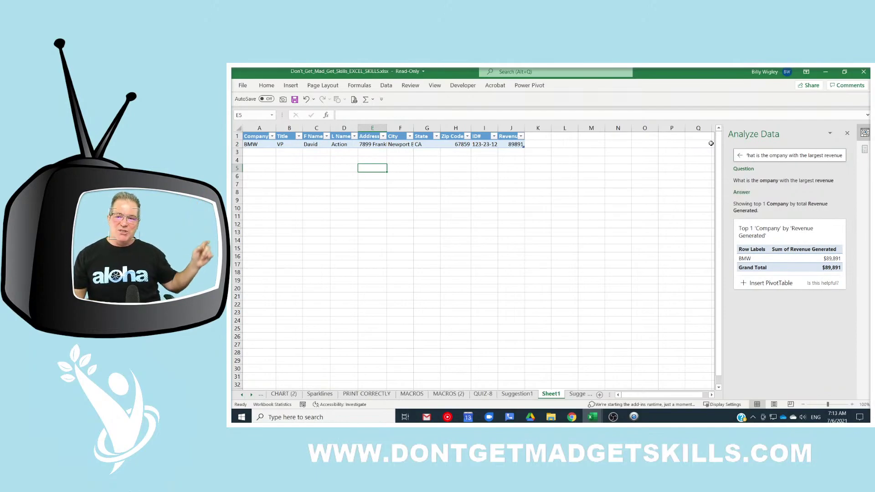
# Step: Switch to the 7 Steps To Excel Success page in the browser and examine the first upcoming class's date and booking option
pyautogui.click(822, 73)
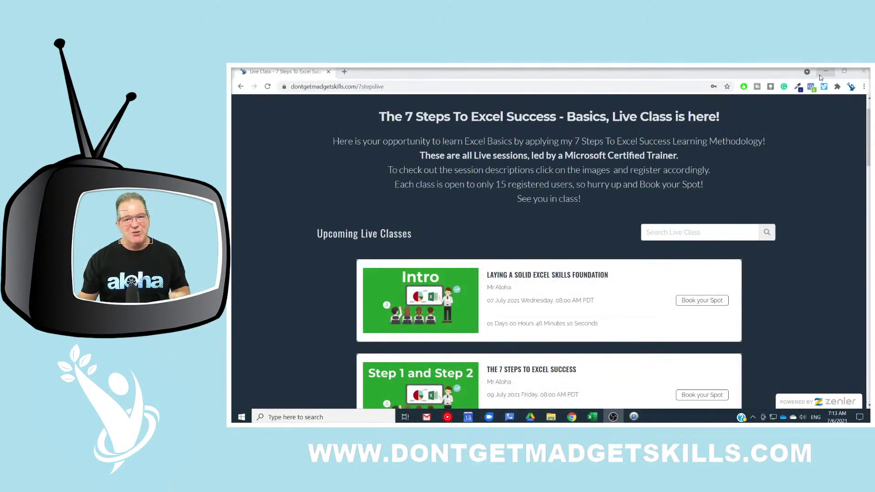
pyautogui.scroll(-1, 810, 163)
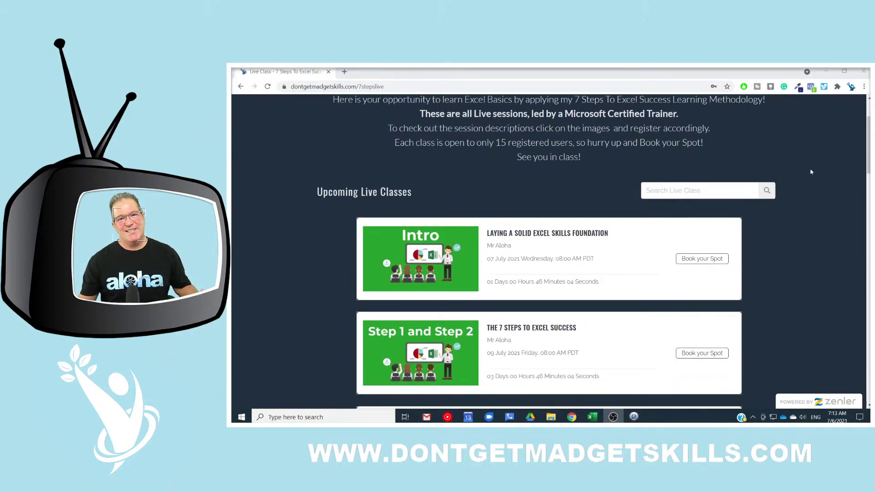
pyautogui.scroll(-2, 811, 172)
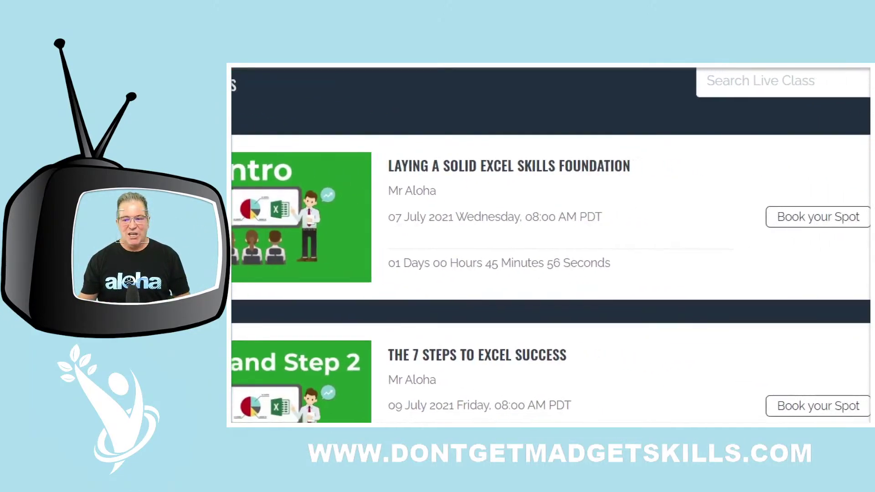
pyautogui.moveTo(368, 213); pyautogui.dragTo(614, 235)
pyautogui.moveTo(742, 192)
pyautogui.mouseDown()
pyautogui.moveTo(744, 205)
pyautogui.moveTo(867, 259)
pyautogui.mouseUp()
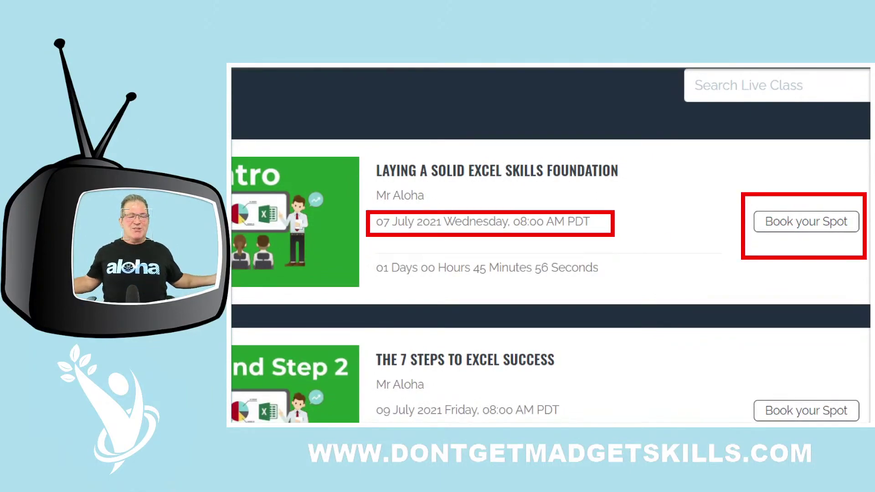